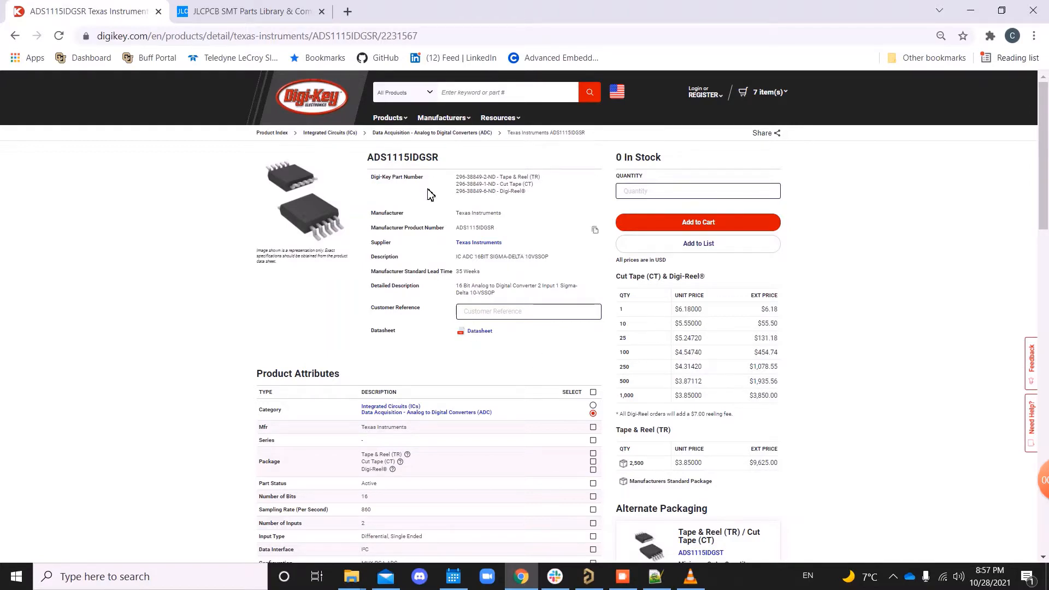
Step: Copy the part number ADS1115IDGSR from the Digi-Key page and search the JLCPCB SMT parts library for it
drag(368, 159, 448, 168)
key(ctrl+c)
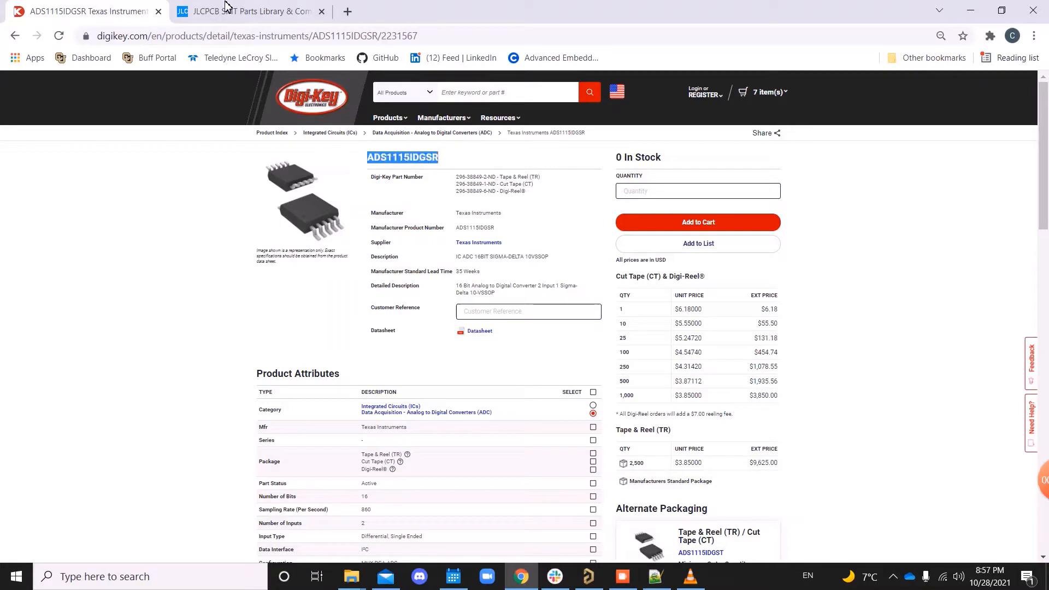
click(241, 11)
key(ctrl+v)
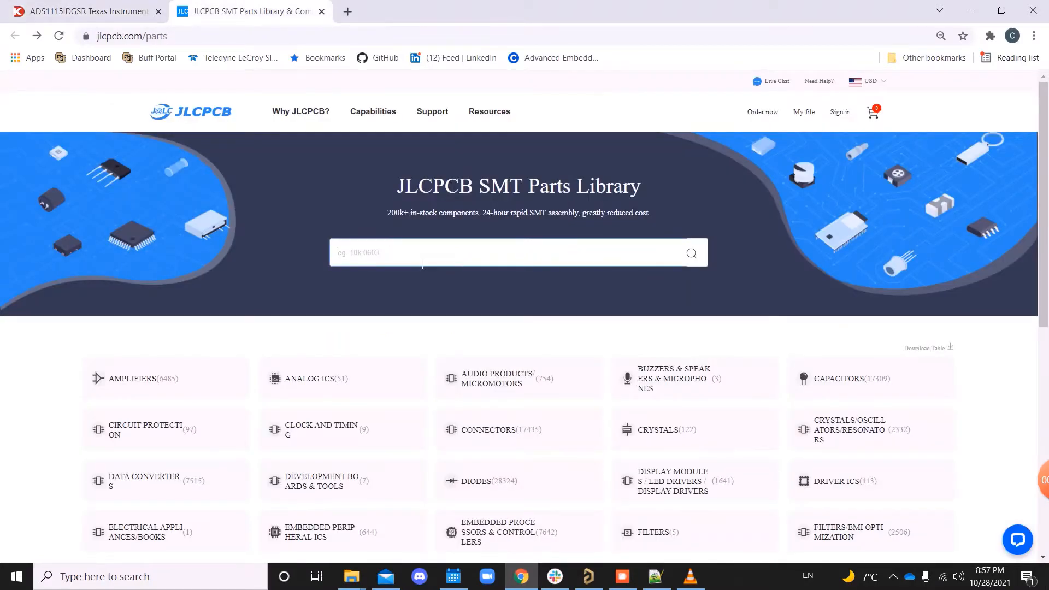
key(Return)
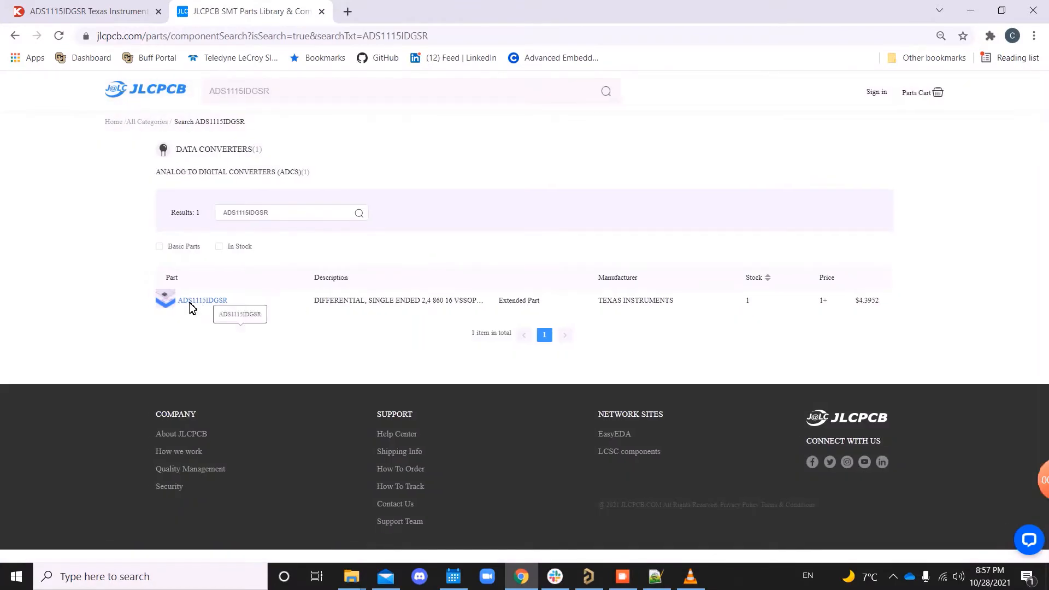
Step: Open the ADS1115IDGSR datasheet from its part details and examine the pin configurations on page 4
click(192, 304)
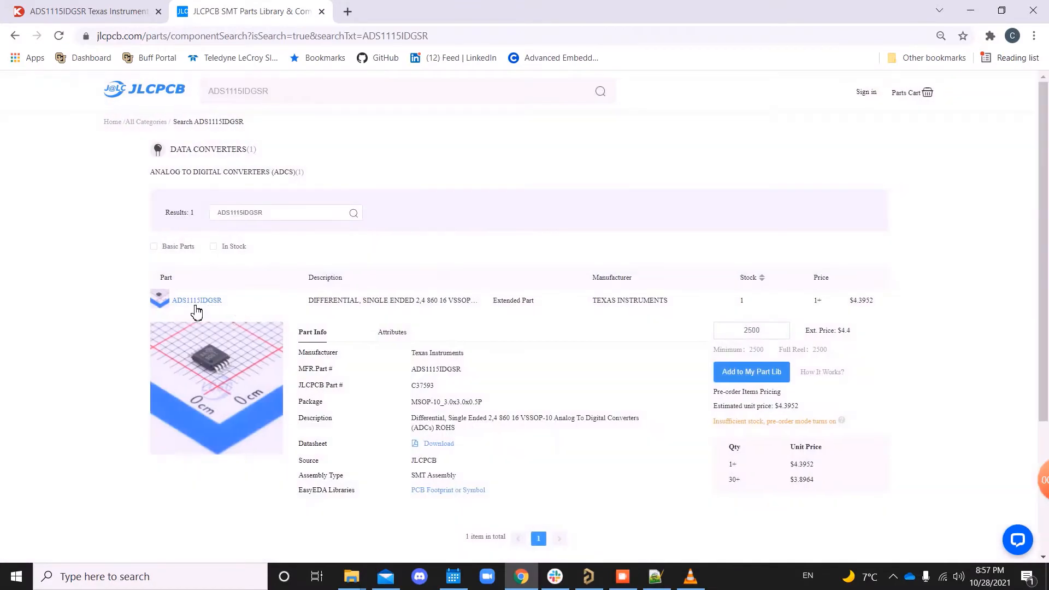
click(450, 448)
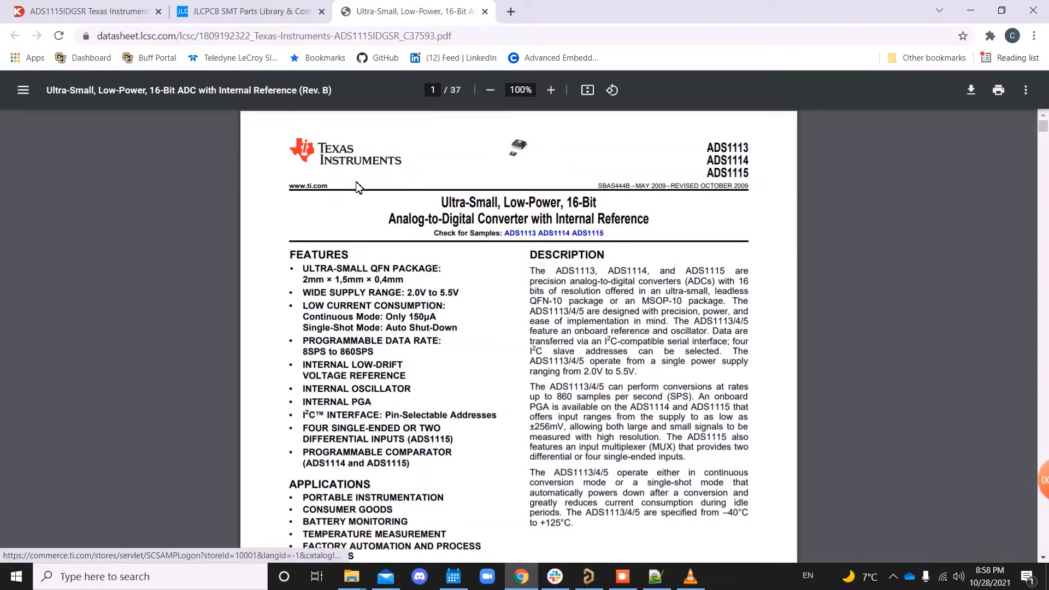
scroll(676, 262, down, 13)
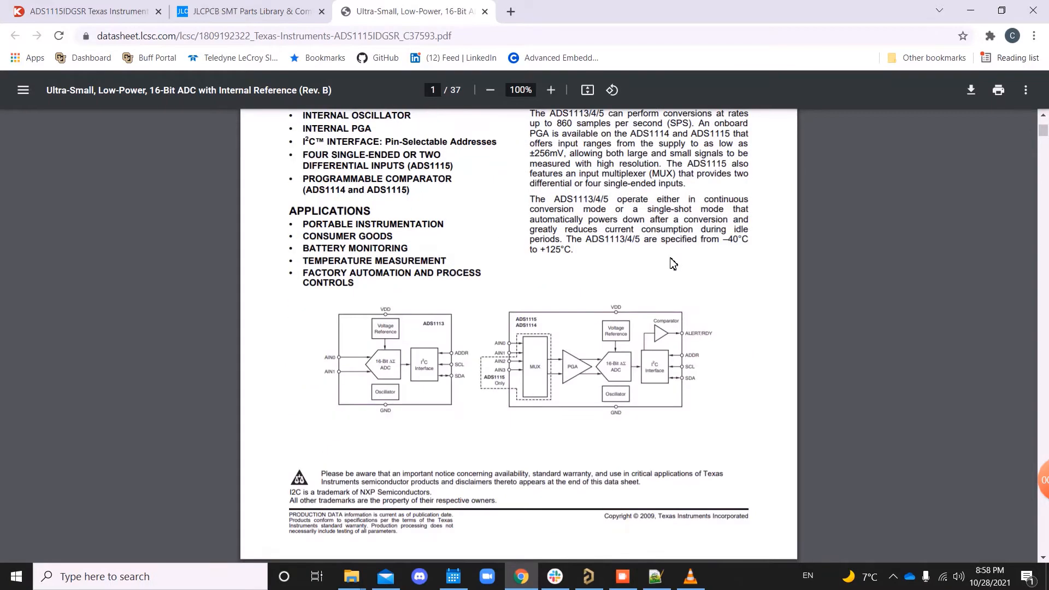
scroll(672, 263, down, 10)
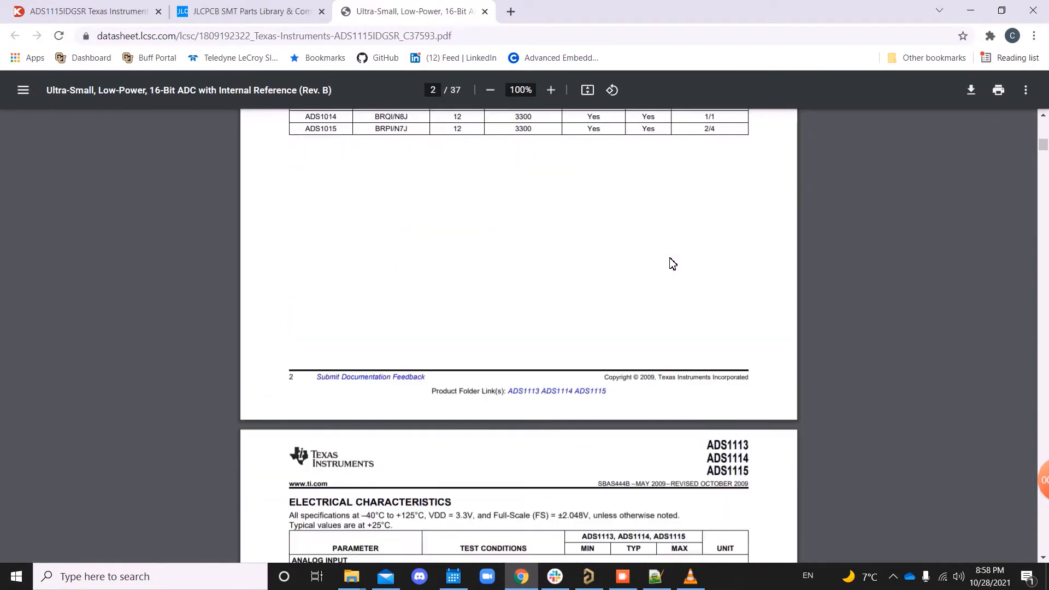
scroll(672, 263, down, 15)
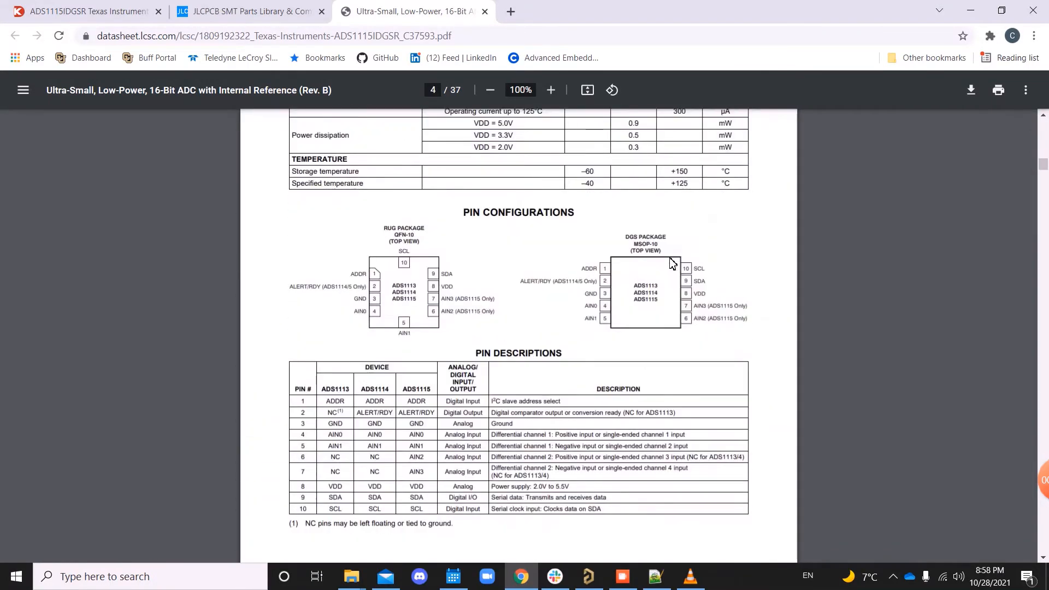
ctrl+scroll(763, 280, up, 5)
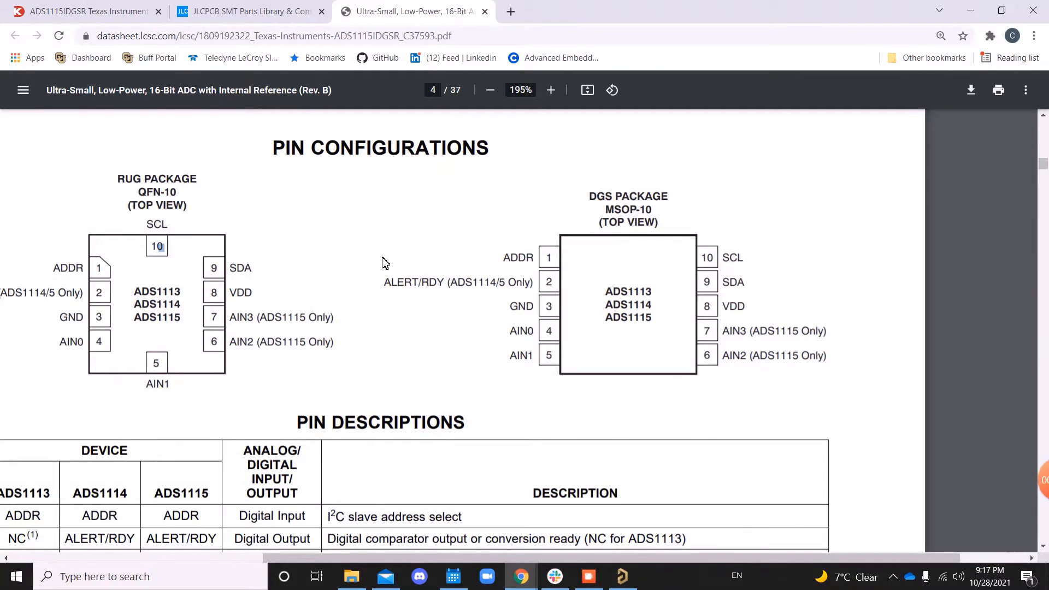
Step: Switch to Altium Designer and show the component list of the schematic library MyFisrtschlib.SchLib
click(626, 584)
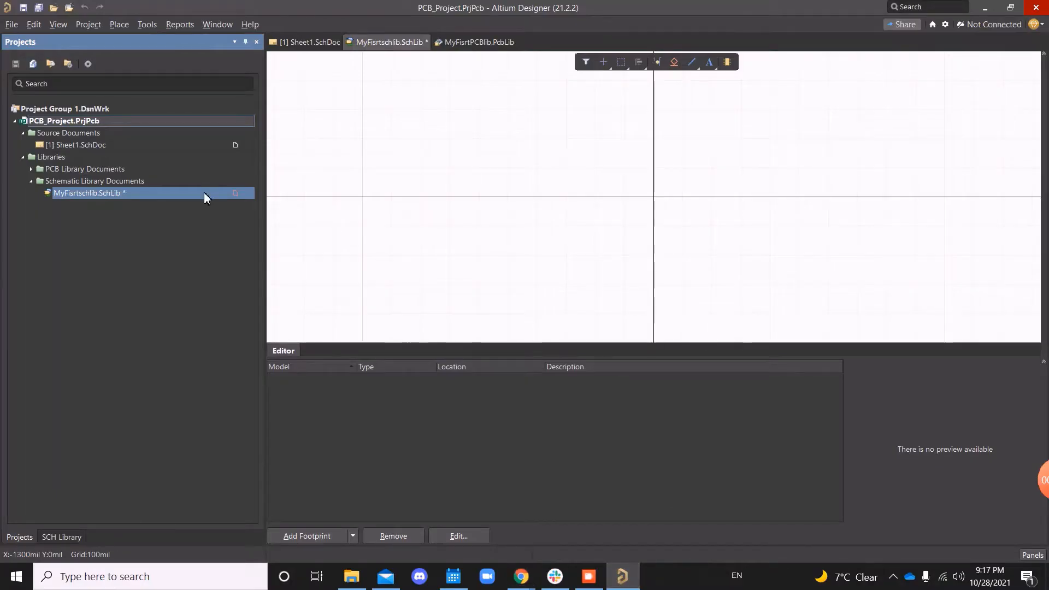
click(96, 194)
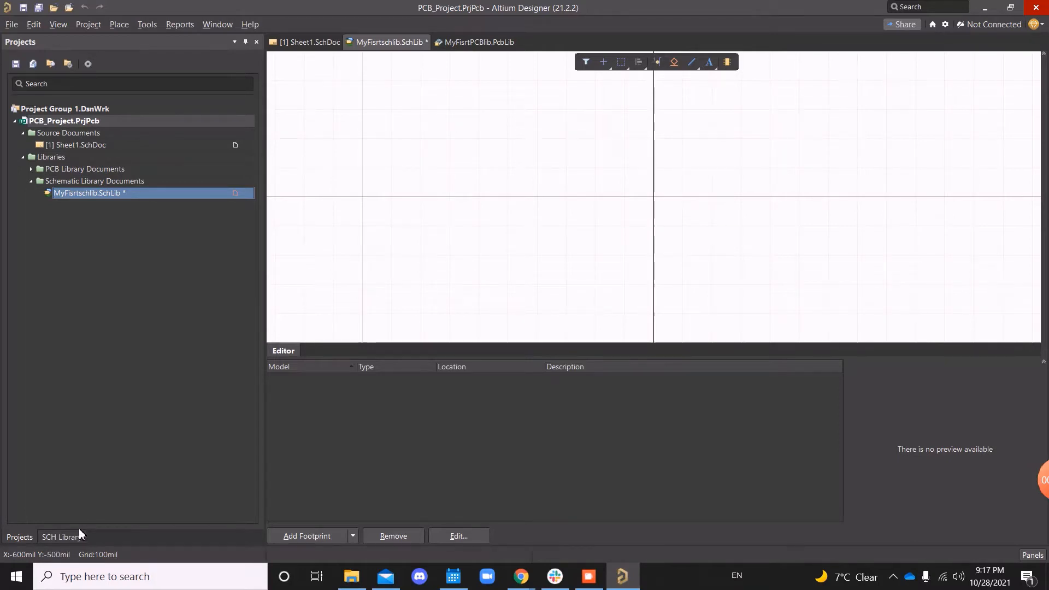
click(58, 25)
mouse_move(119, 216)
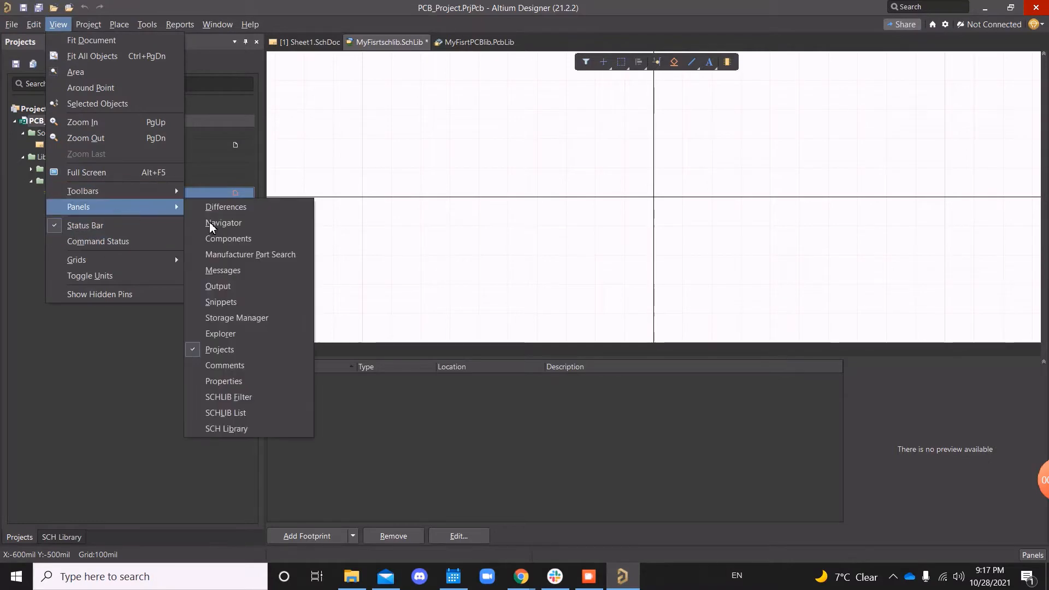
click(236, 410)
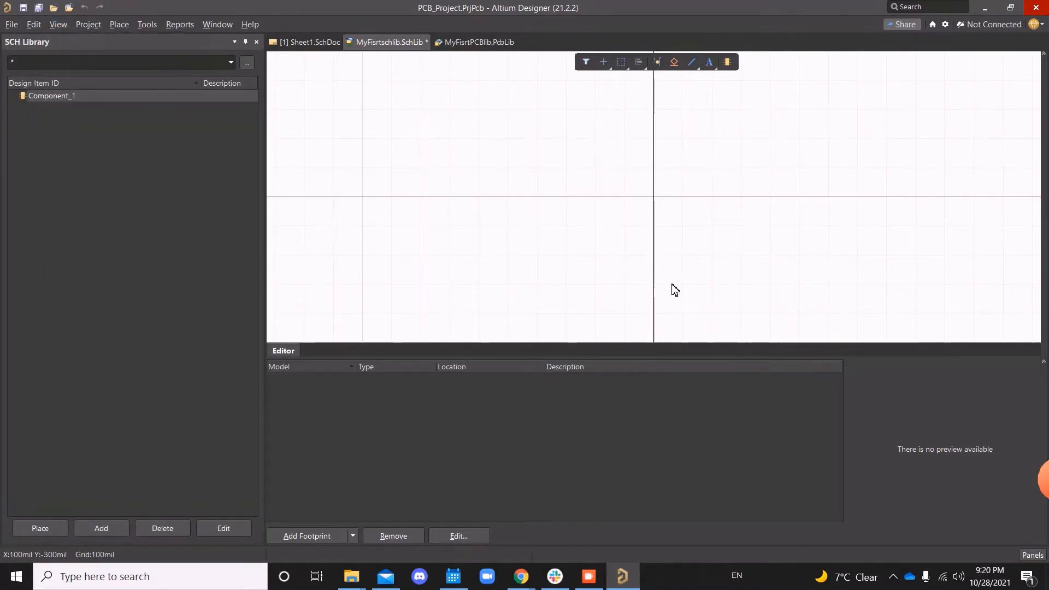
Step: Set Component_1's design item ID to U_ADC_ADS1115, its designator to U? and its comment to ADS1115
double_click(63, 99)
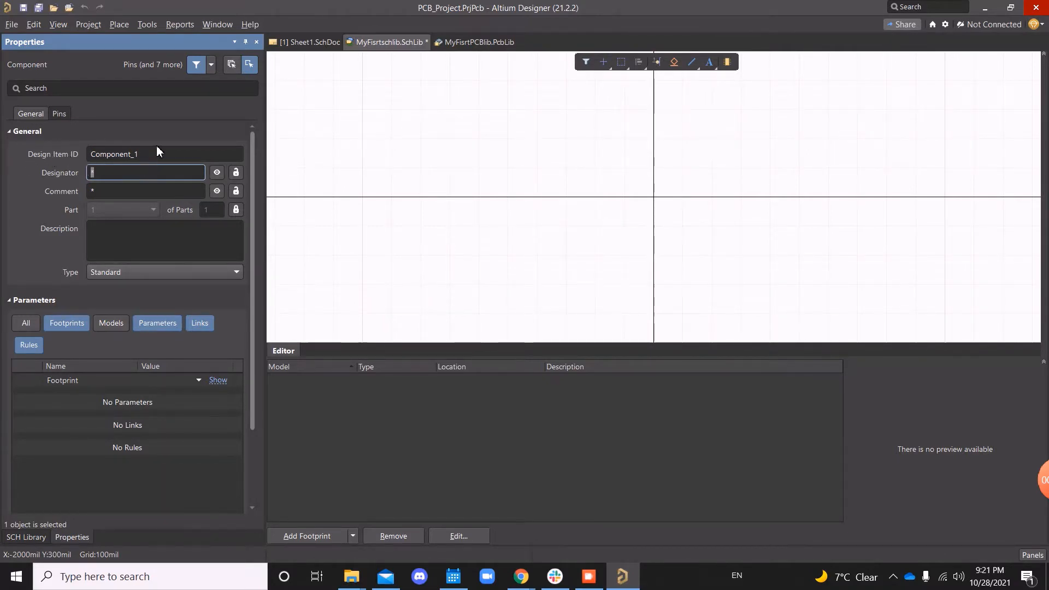
click(163, 160)
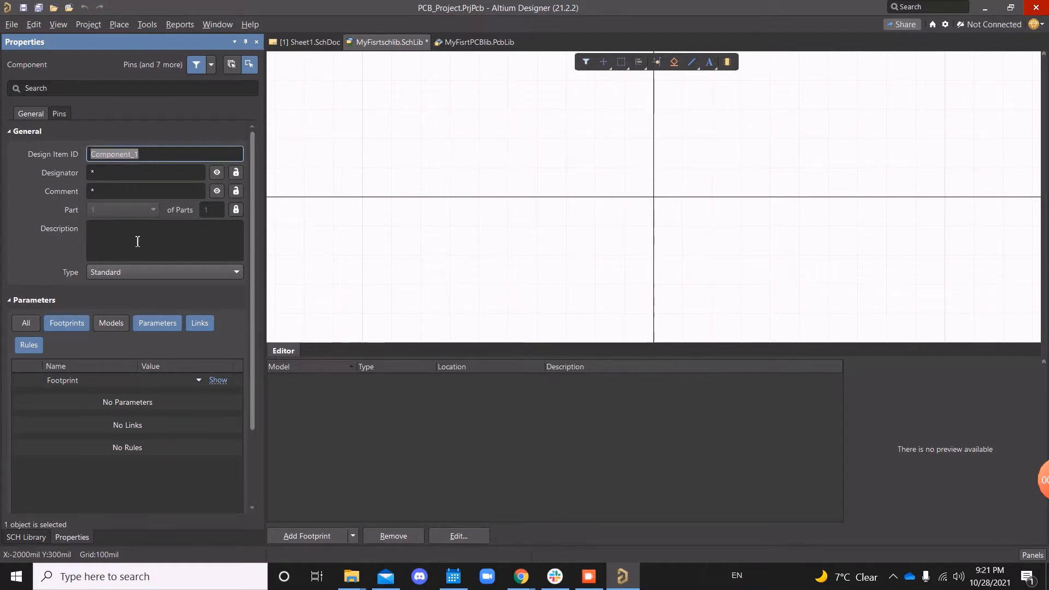
text(U_)
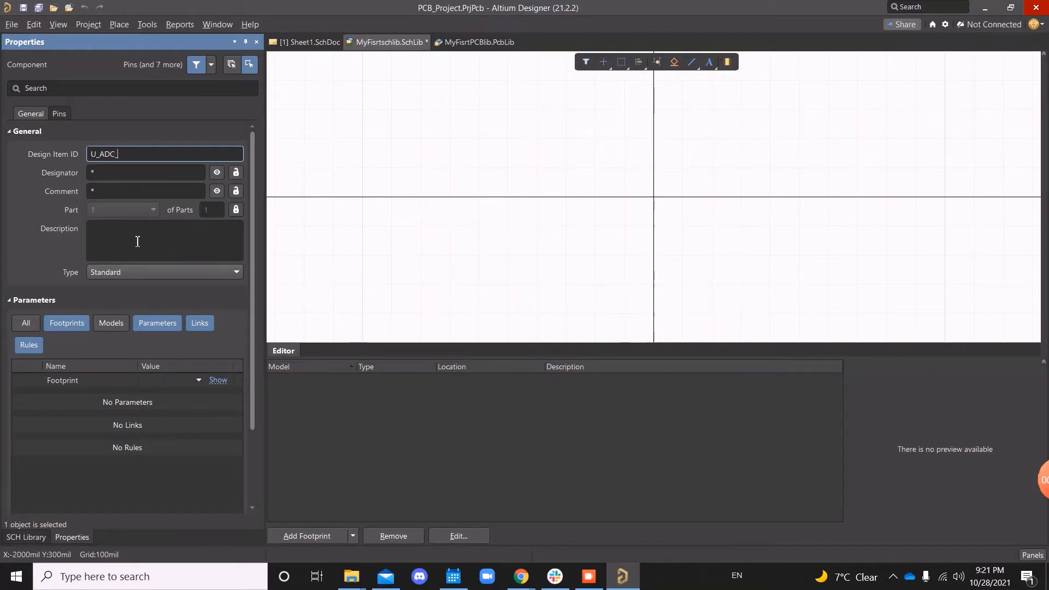
text(ADS115)
click(111, 178)
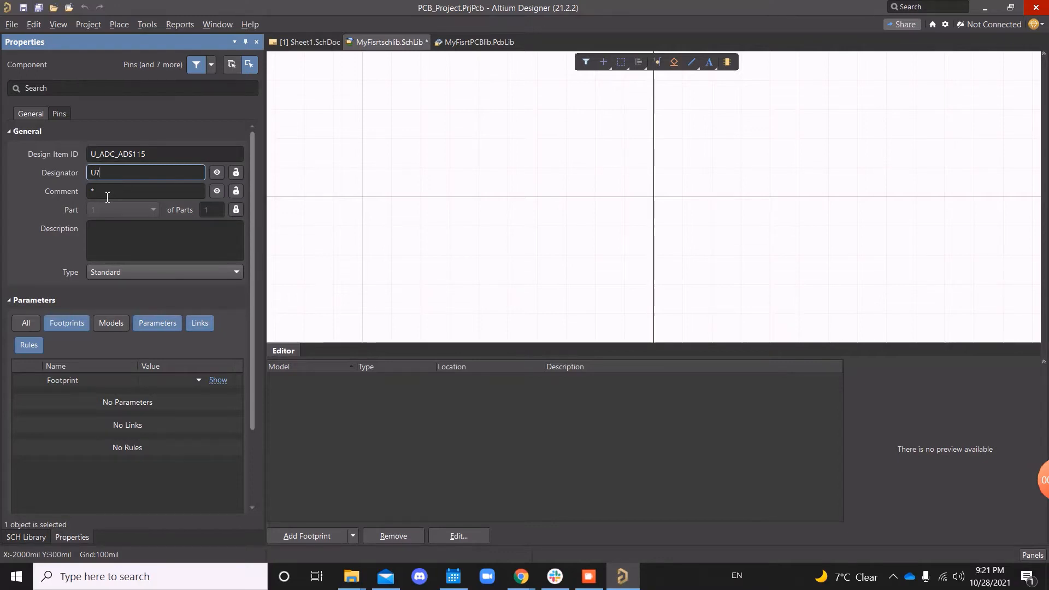
click(111, 193)
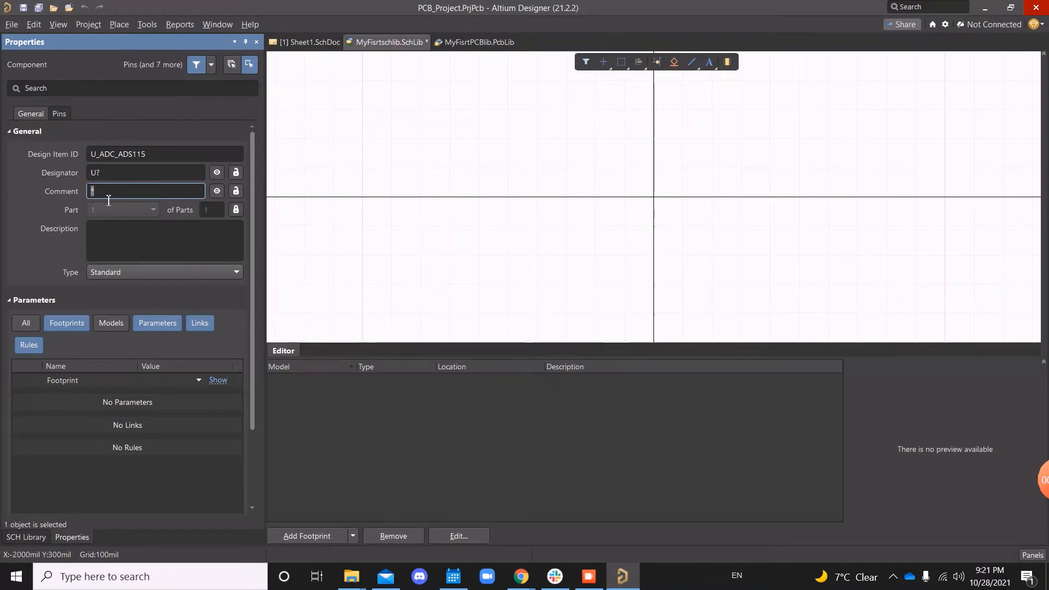
text(ADS1115)
click(145, 155)
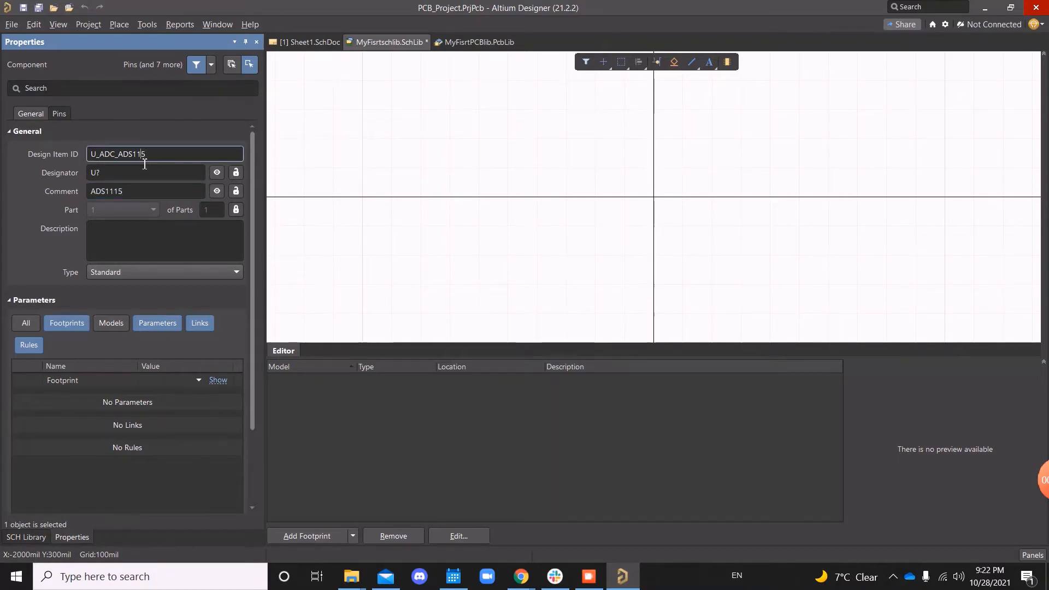
click(141, 155)
text(1)
Step: Close the component properties and bring back the schematic library's component list
click(257, 42)
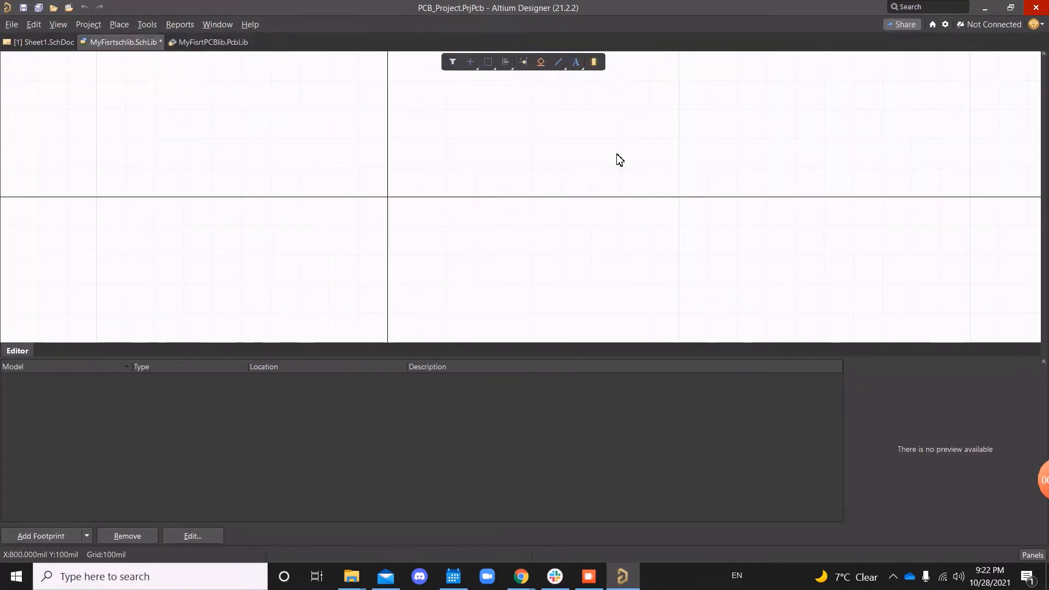
click(59, 25)
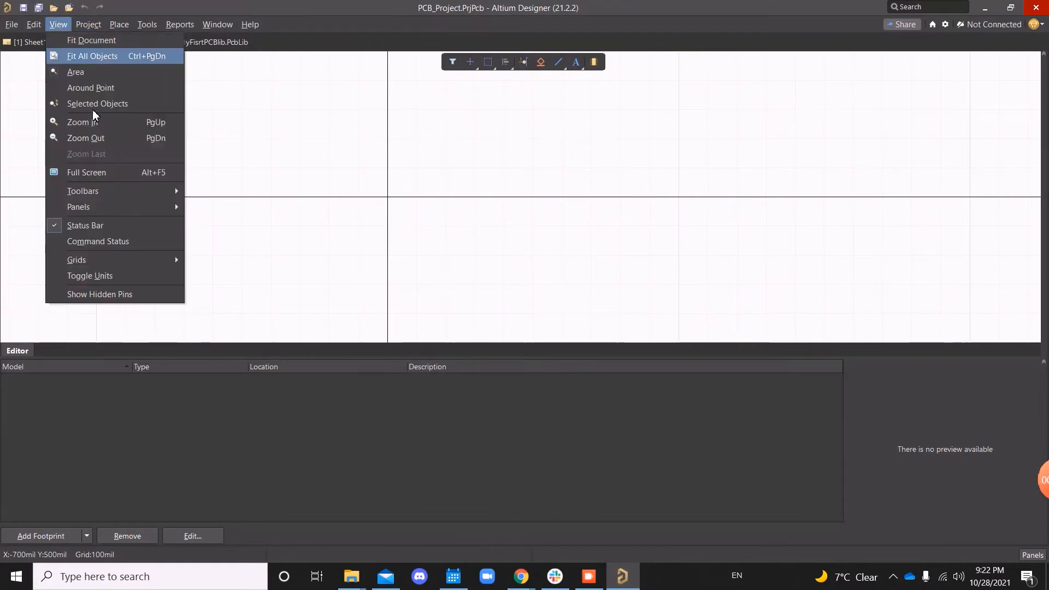
mouse_move(132, 212)
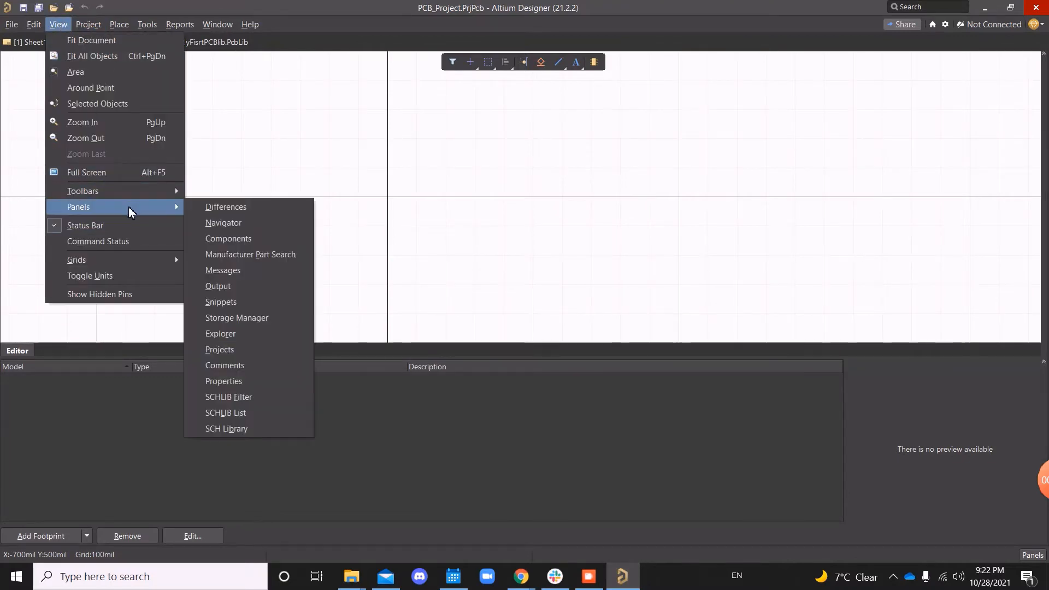
click(274, 430)
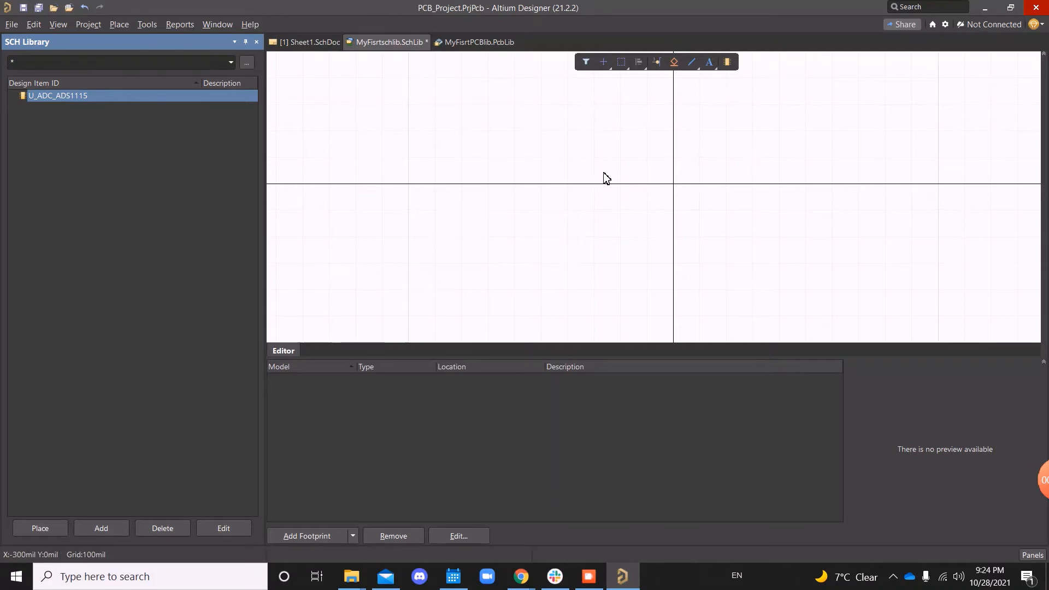
Step: Place a rectangle about 900 mil wide and 1100 mil high over the origin as the component body
right_click(534, 149)
mouse_move(593, 193)
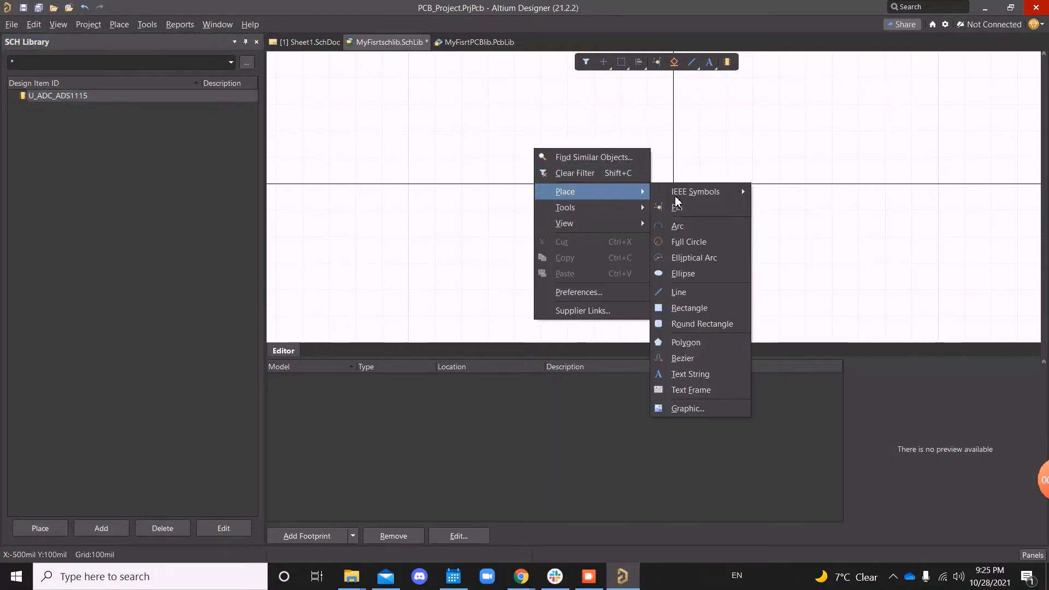
click(725, 314)
click(542, 106)
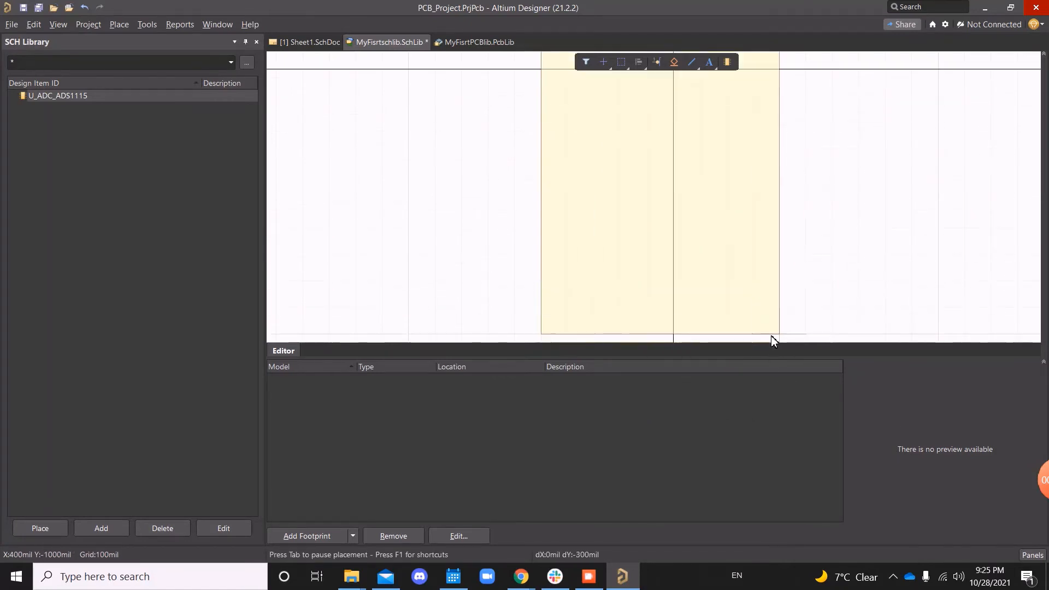
click(785, 295)
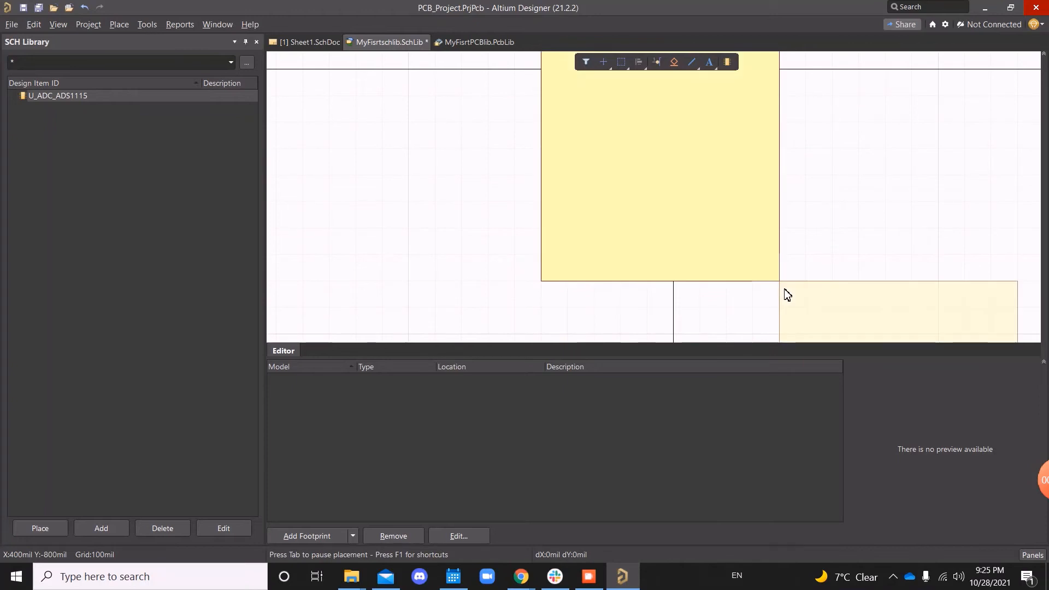
right_click(813, 307)
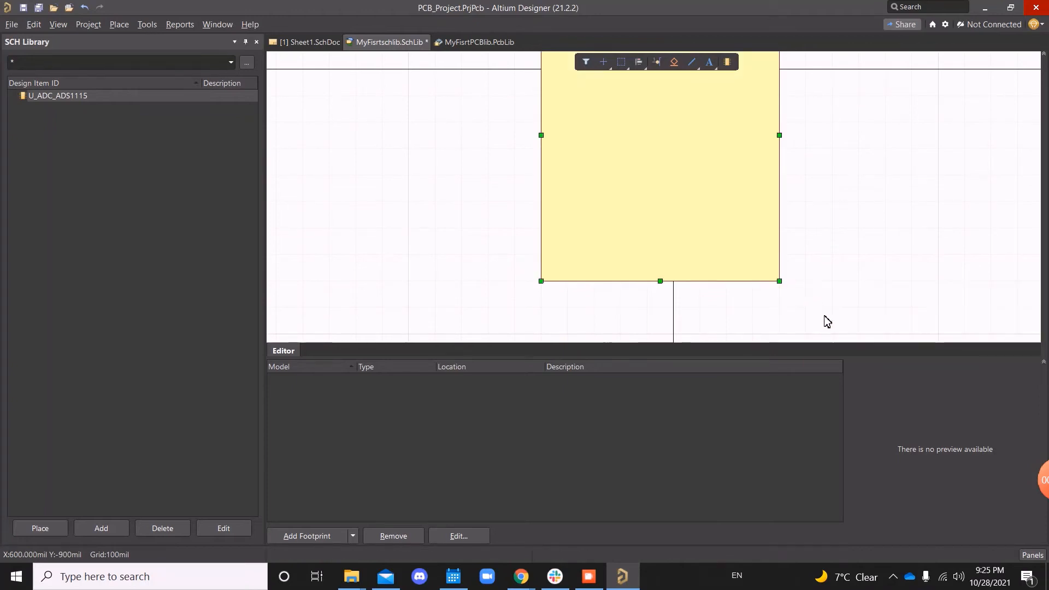
scroll(814, 309, up, 3)
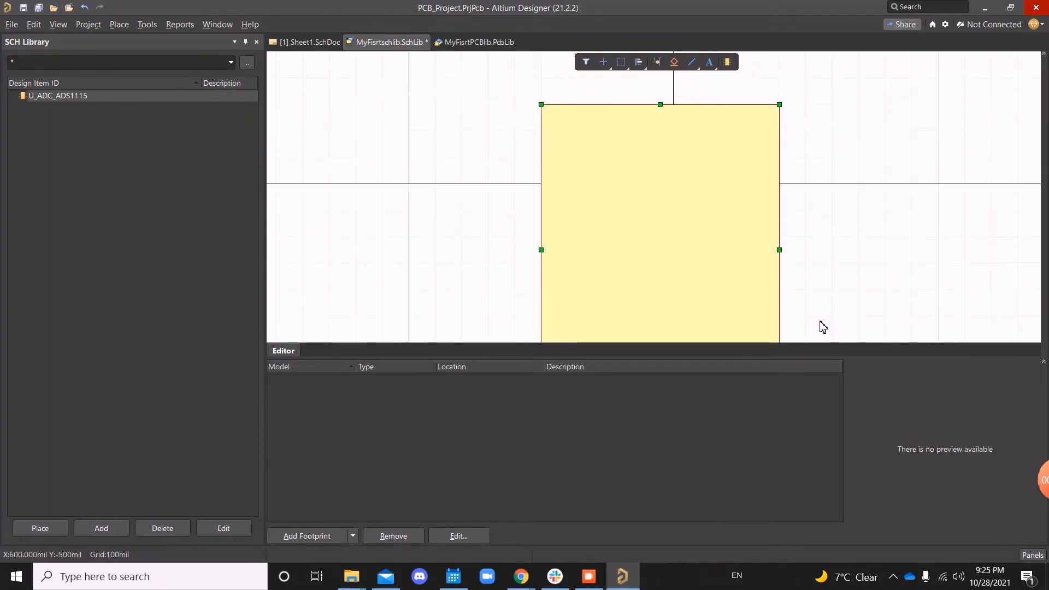
Step: Set the body rectangle's border thickness to Small and close its properties
double_click(649, 216)
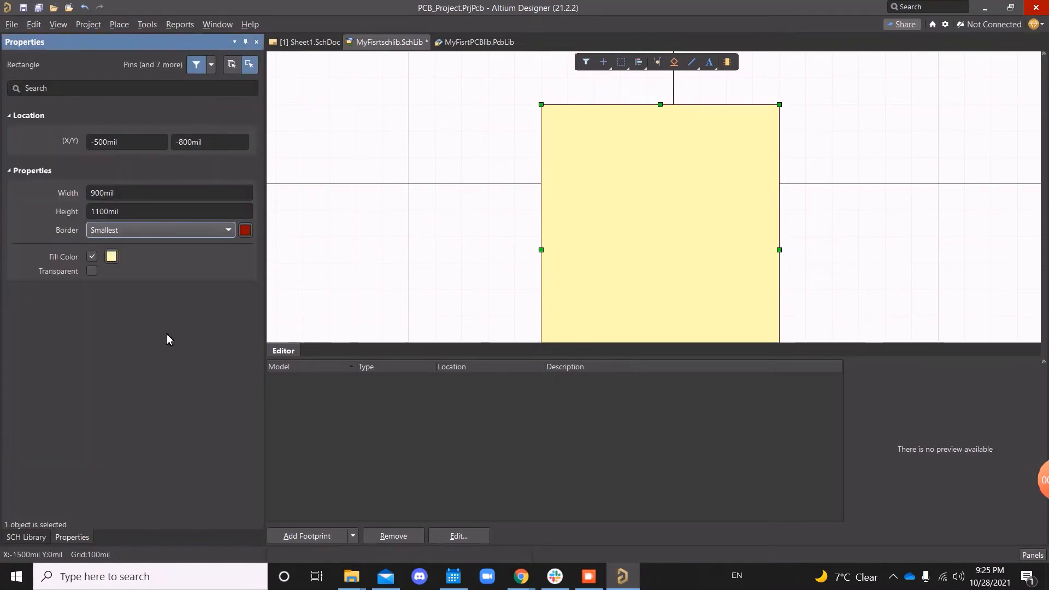
click(203, 229)
click(116, 259)
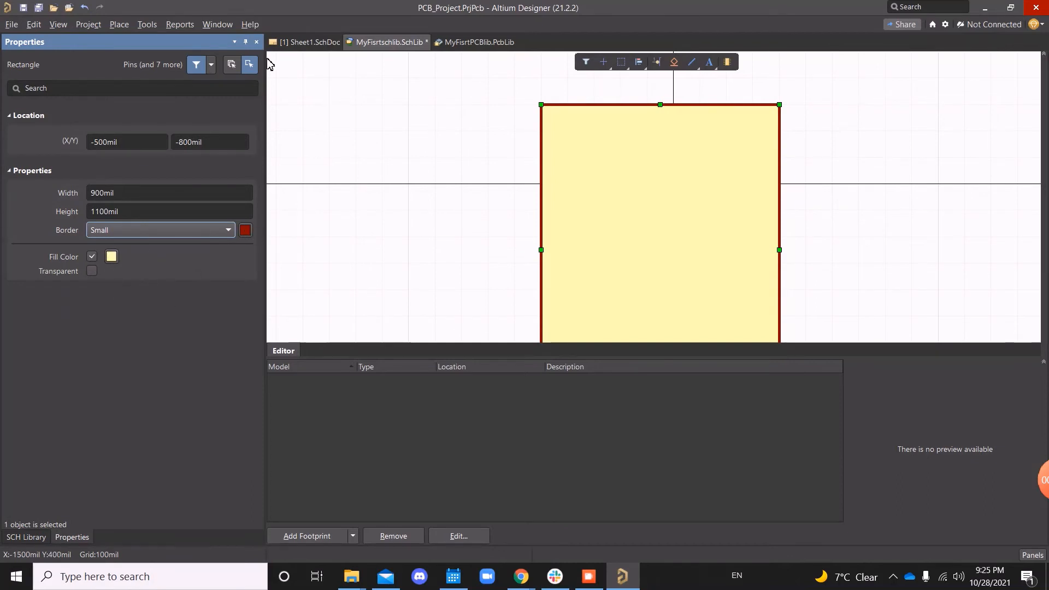
click(257, 43)
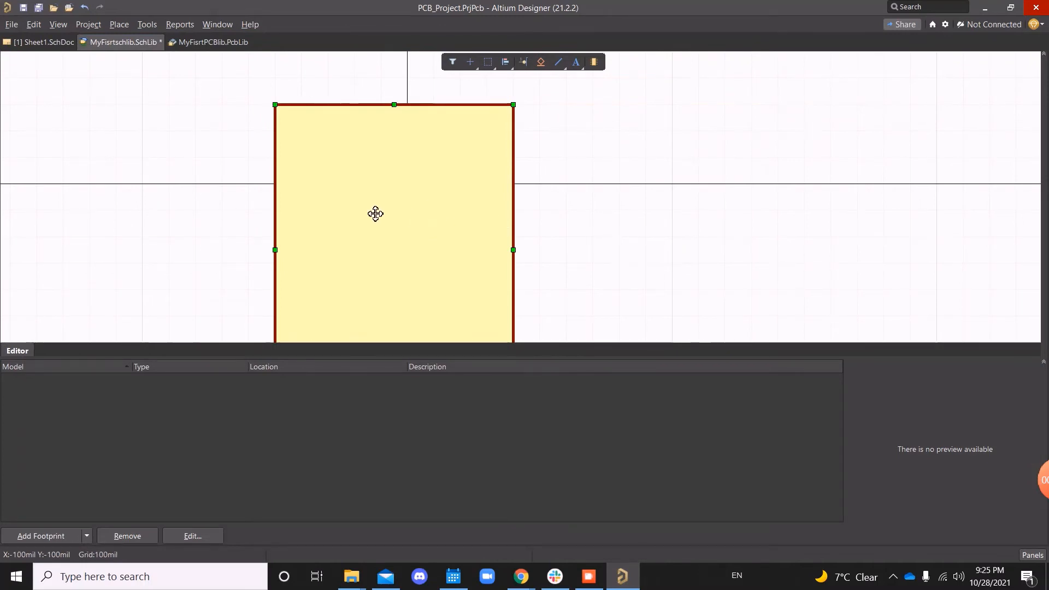
Step: Place one pin on the body rectangle's left edge, 100 mil above the origin, with its name facing into the body
right_click(603, 148)
mouse_move(679, 194)
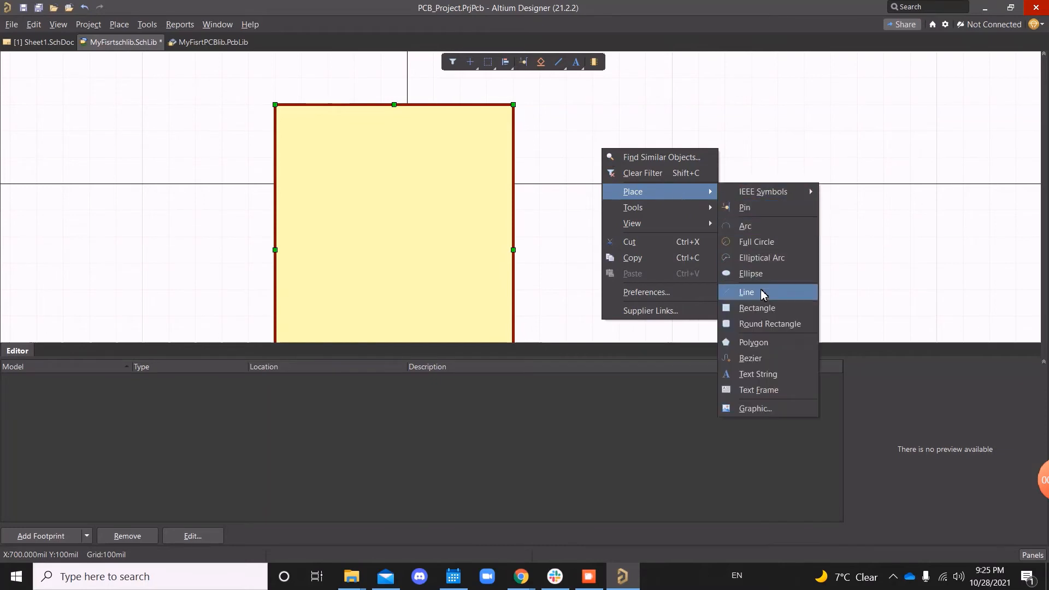
click(764, 209)
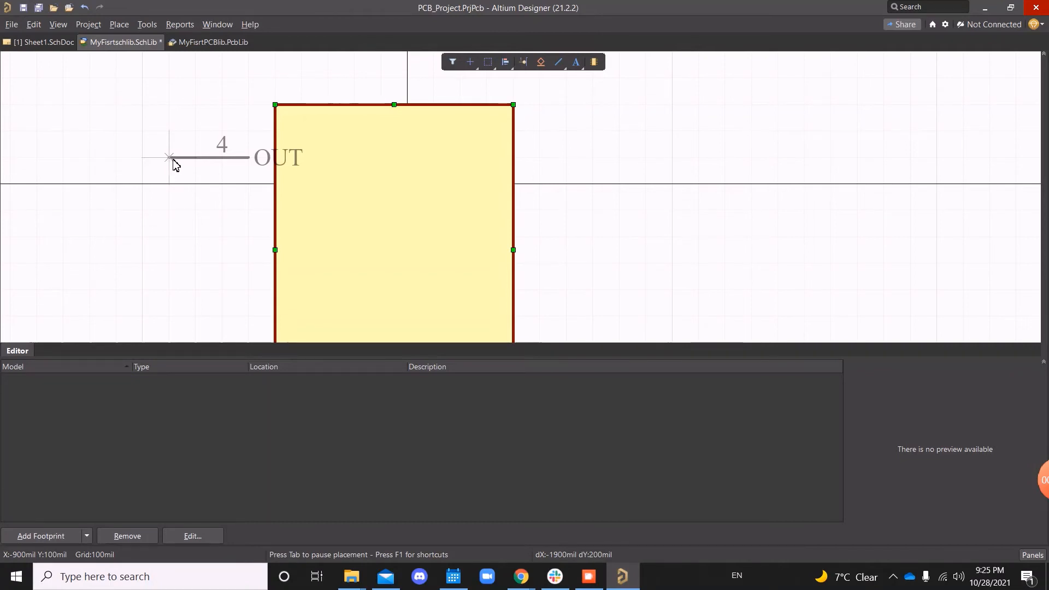
key(space)
key(space)
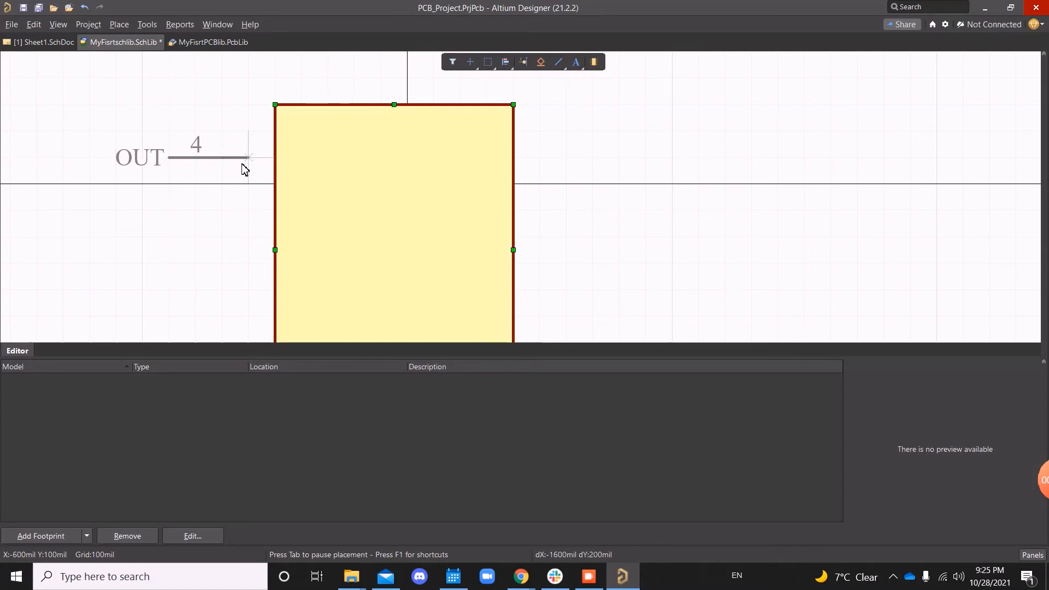
key(space)
key(space)
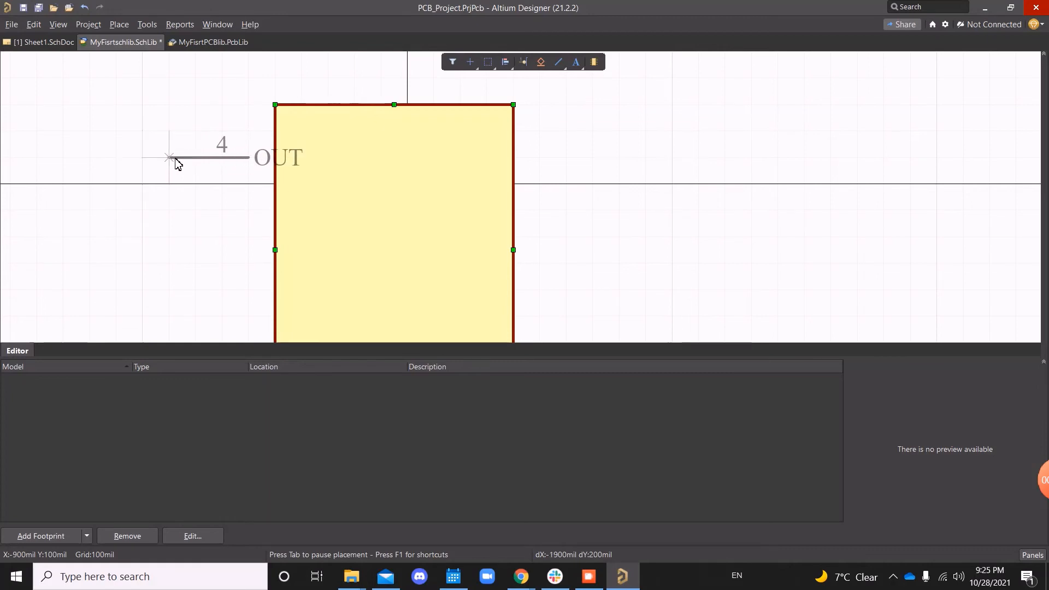
click(195, 158)
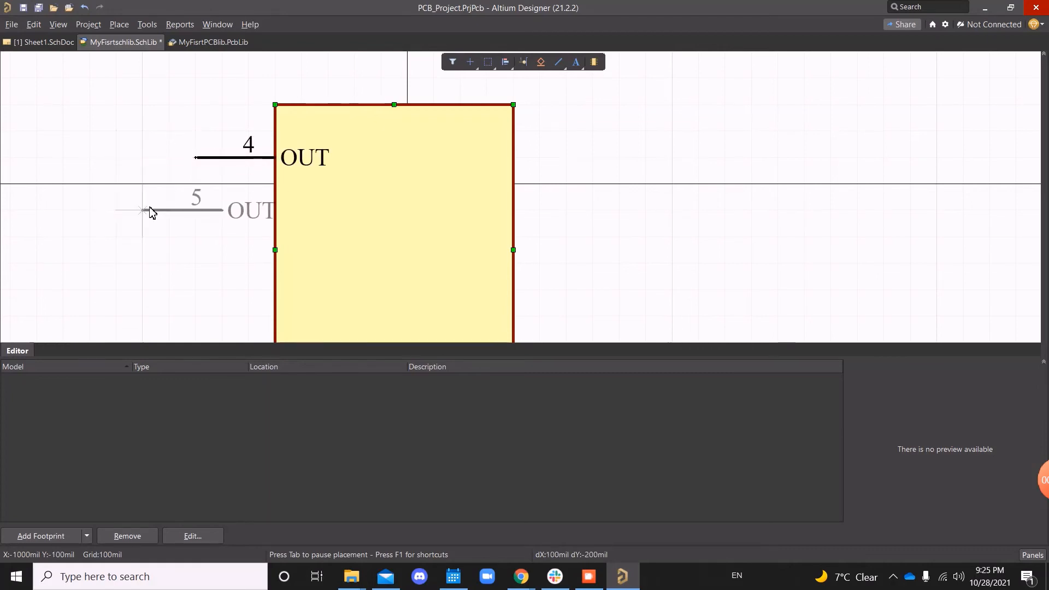
key(Escape)
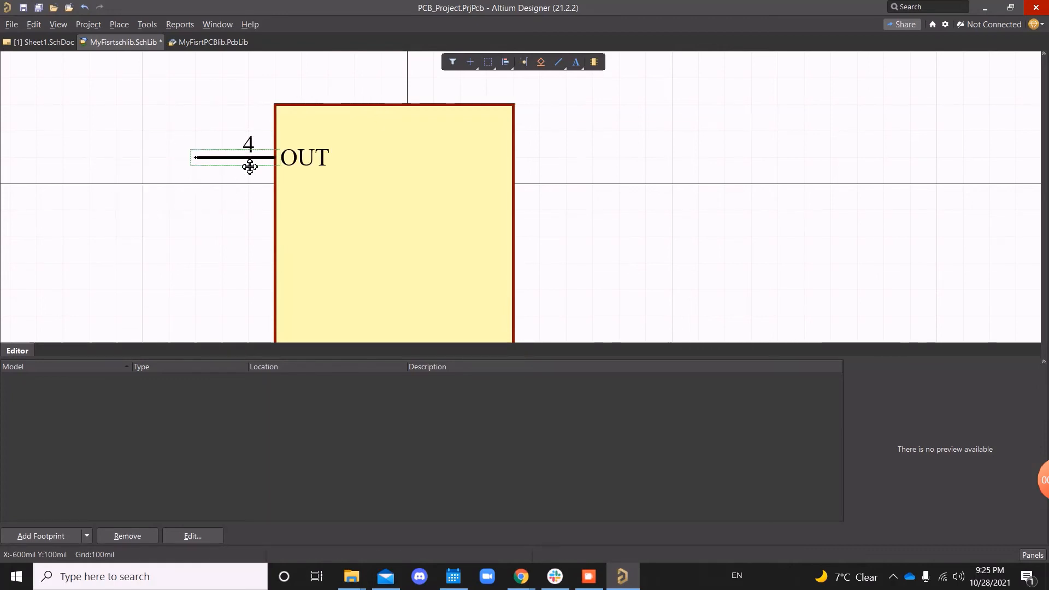
Step: Set the new pin's designator to 1
double_click(298, 157)
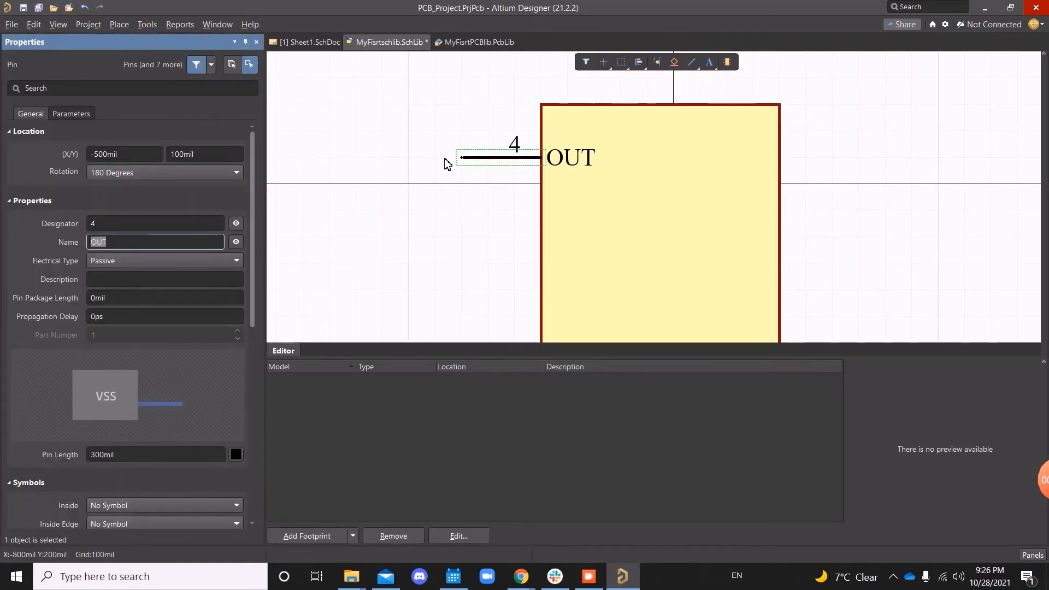
click(102, 227)
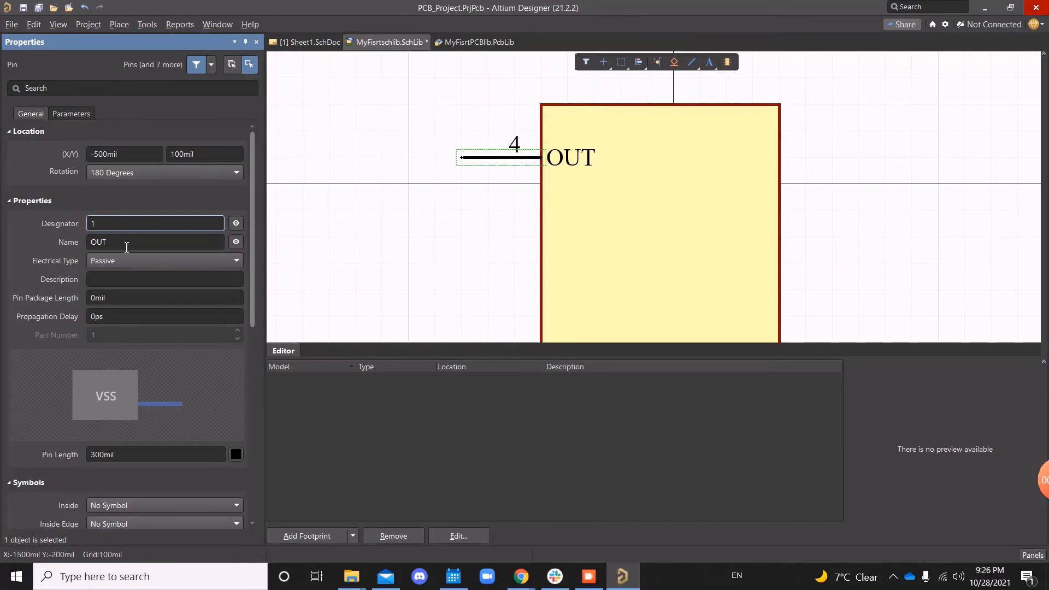
key(Tab)
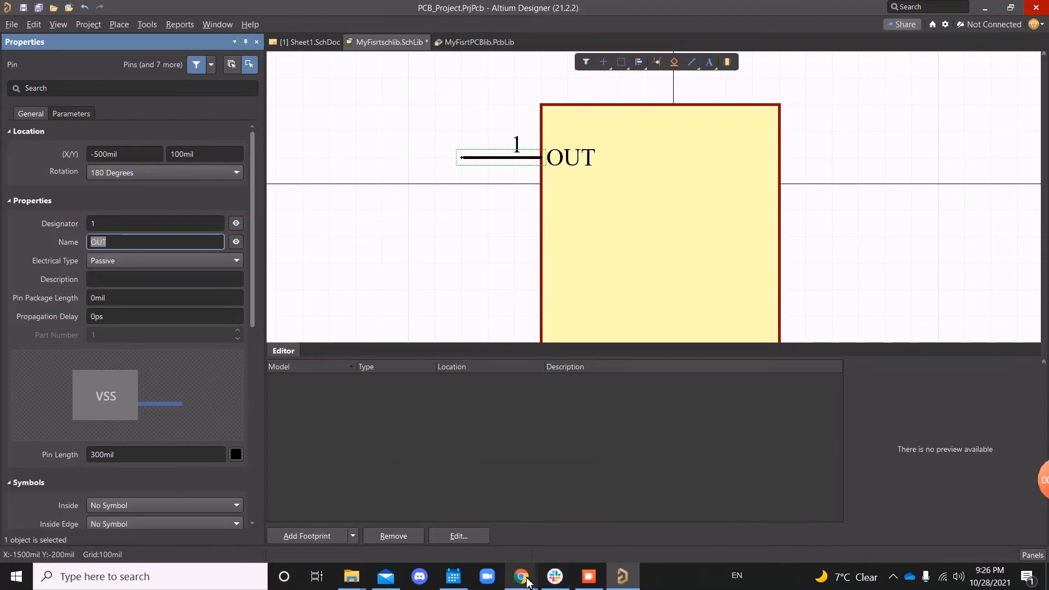
Step: Check pin 1 in the datasheet open in Chrome, and set the pin's name to ADDR and its electrical type to Input
mouse_move(527, 582)
click(512, 542)
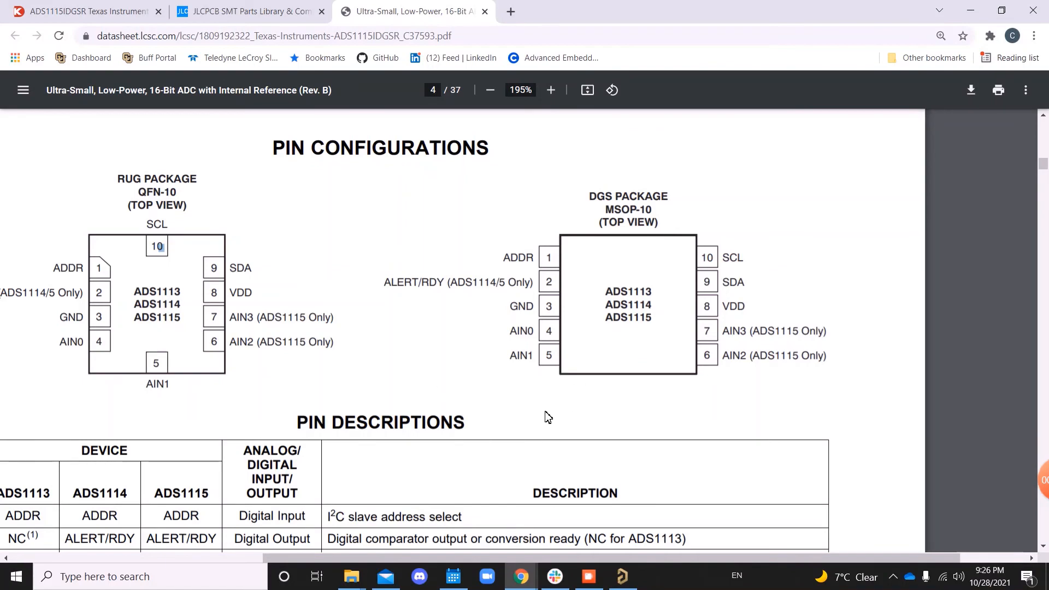
scroll(547, 416, down, 5)
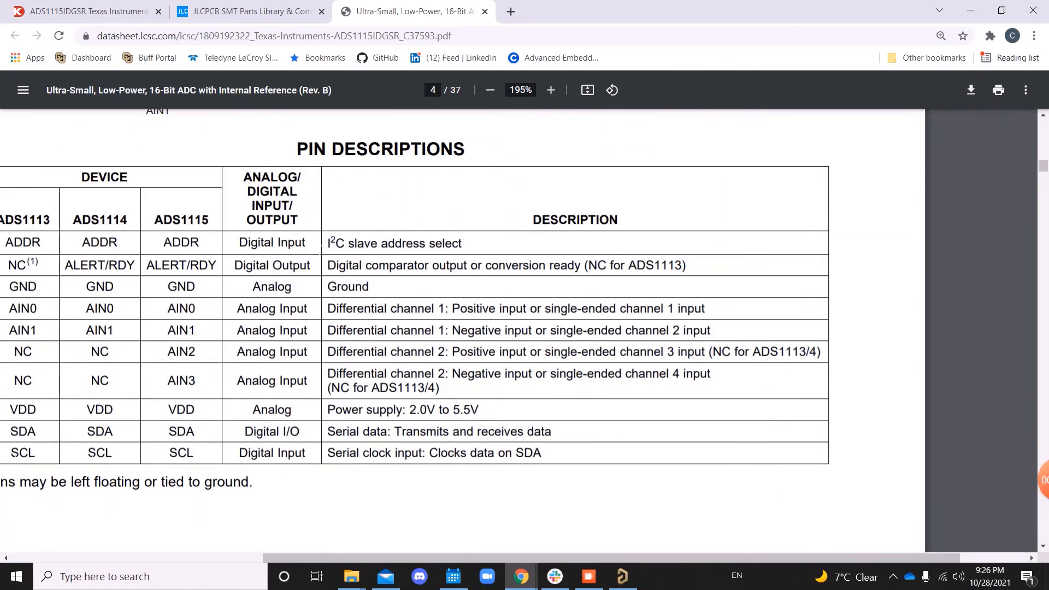
click(971, 11)
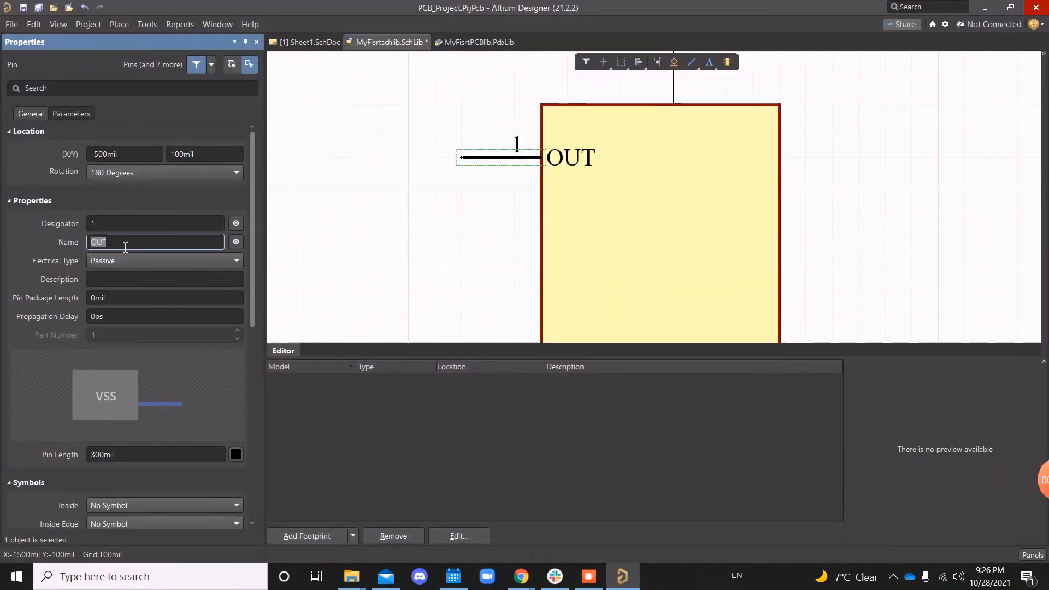
text(ADDR)
click(144, 259)
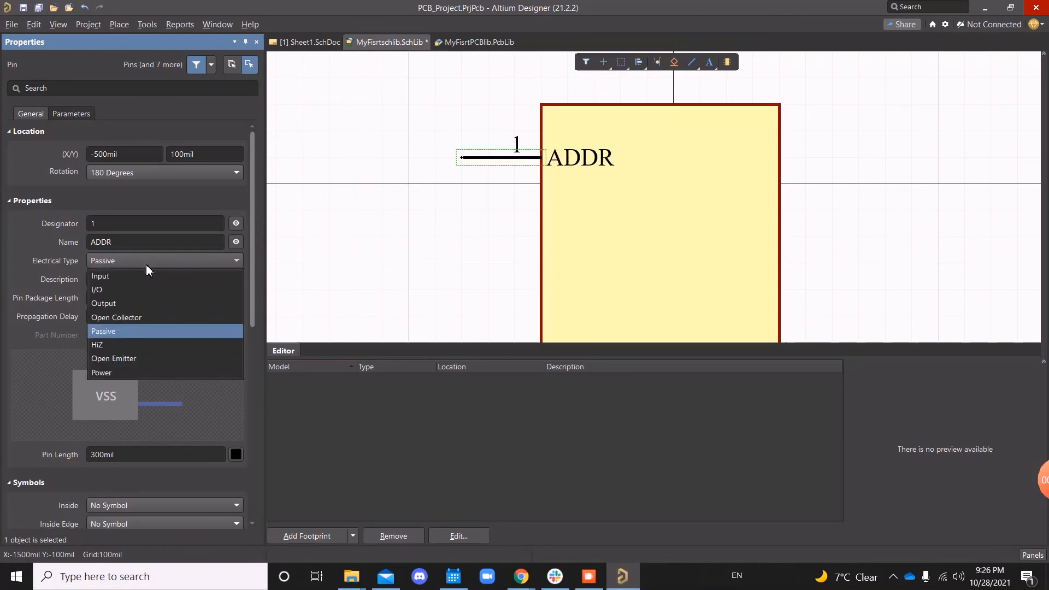
click(121, 276)
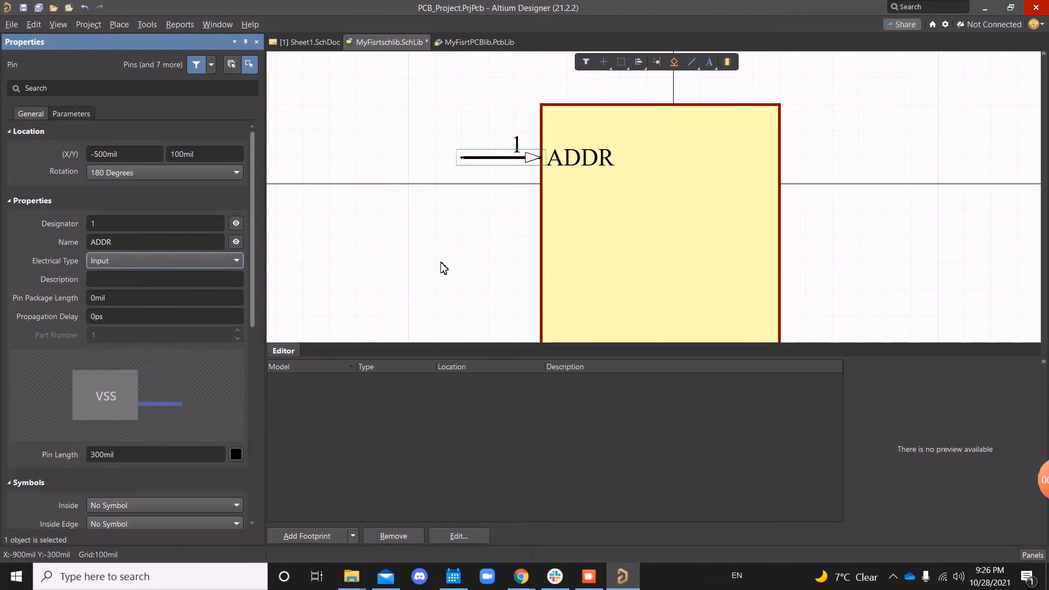
click(256, 42)
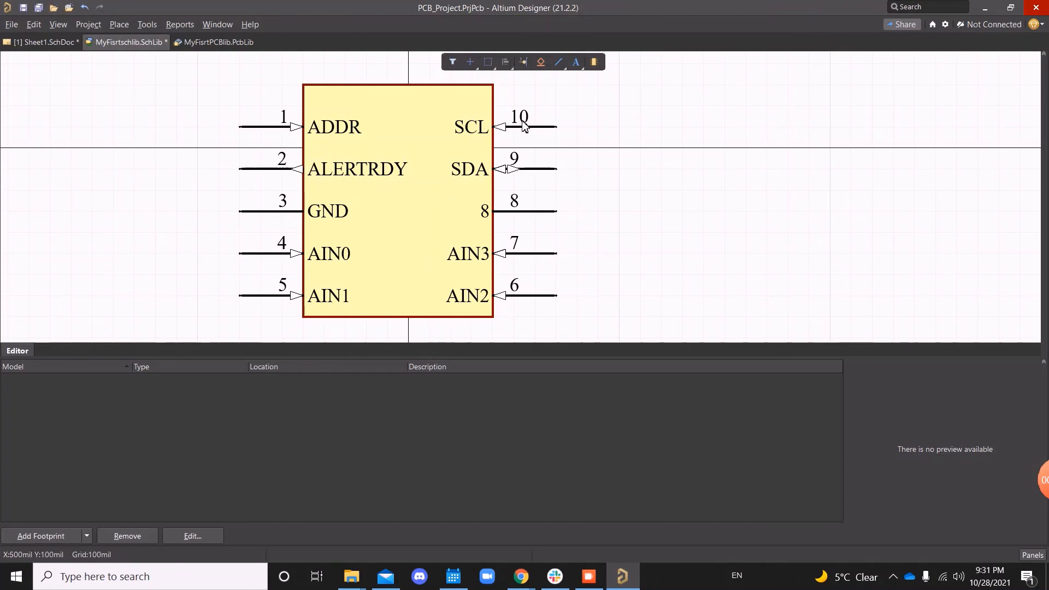
Step: Set pin 8's name to VDD and its electrical type to Power, and close its properties
double_click(531, 213)
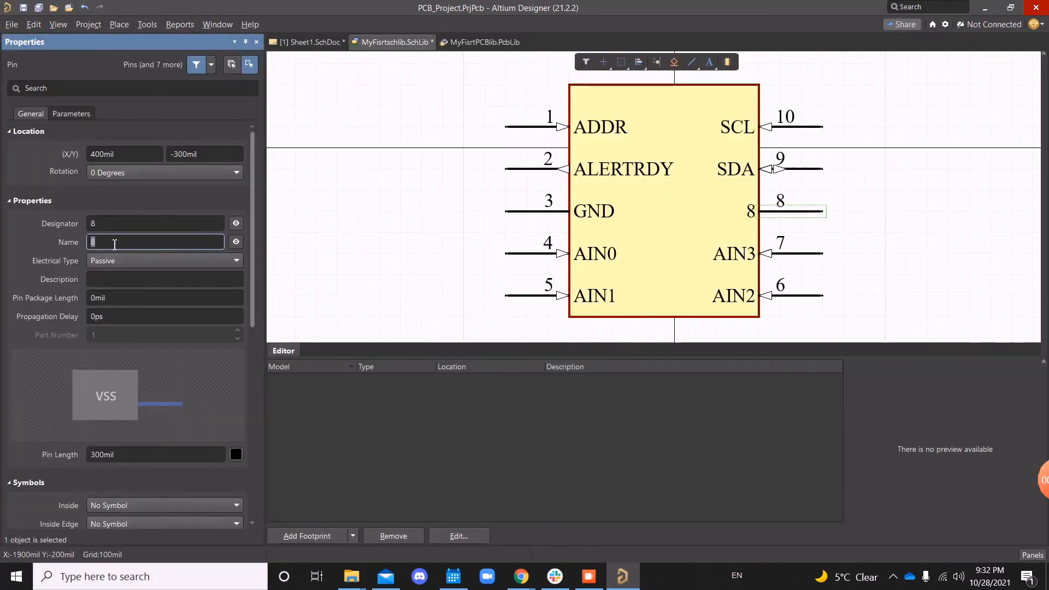
text(VDD)
click(116, 260)
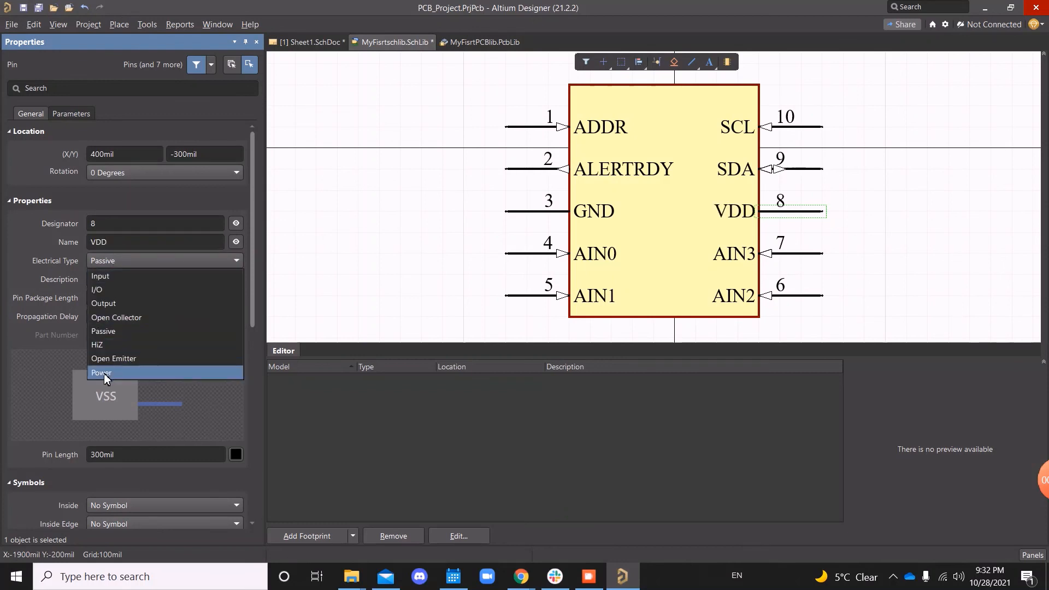
click(104, 373)
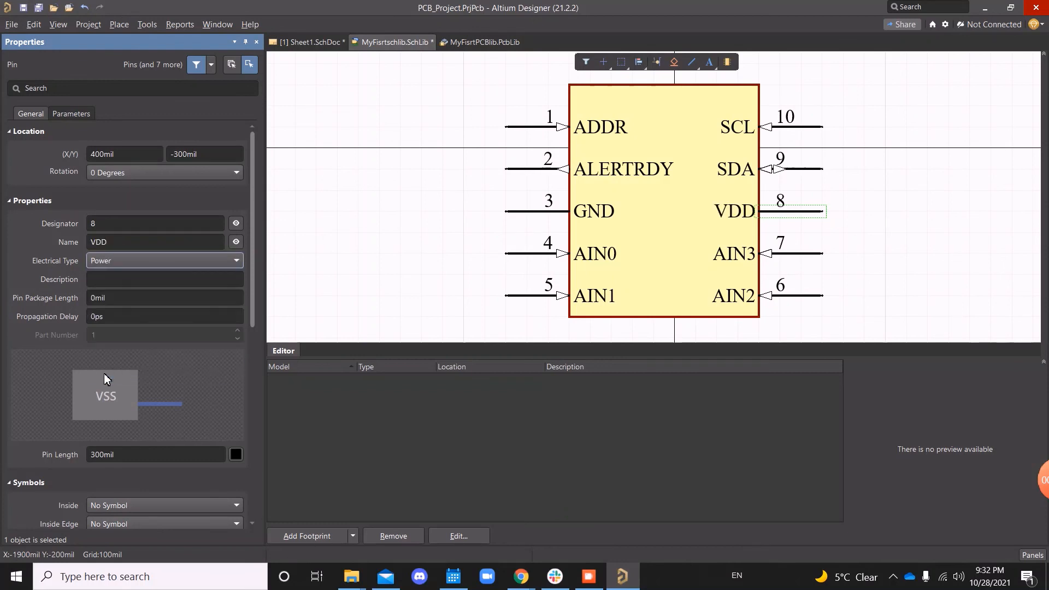
click(257, 42)
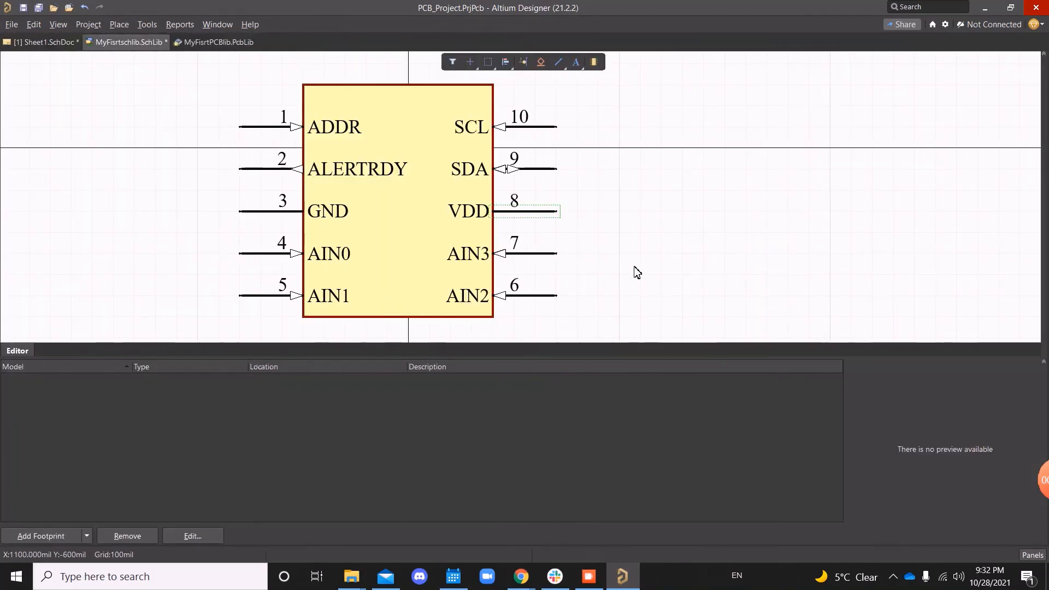